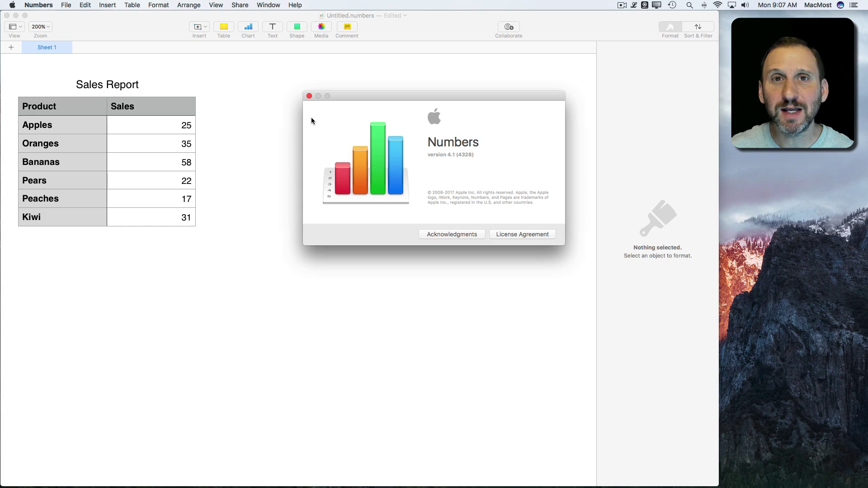
Close the About Numbers window so the Sales Report table is visible.
{"action": "left_click", "coordinate": [309, 96]}
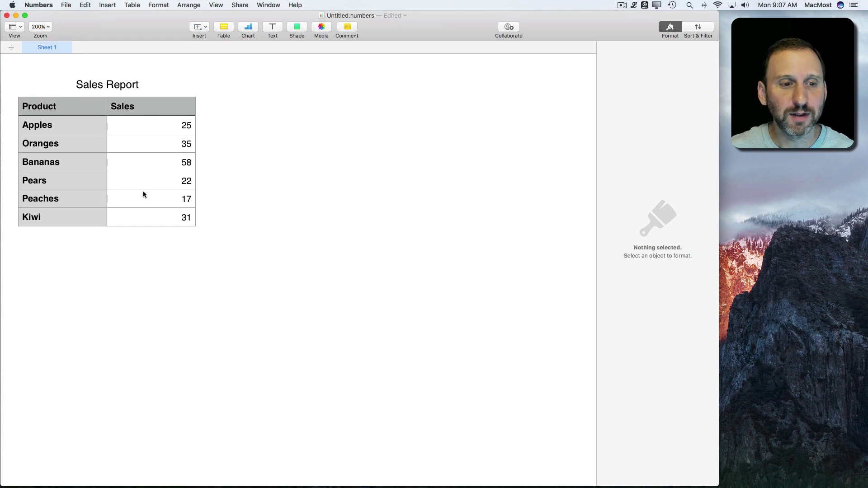
Select the whole sales table and insert a 2D pie chart of it.
{"action": "left_click", "coordinate": [71, 108]}
{"action": "key", "text": "super+a"}
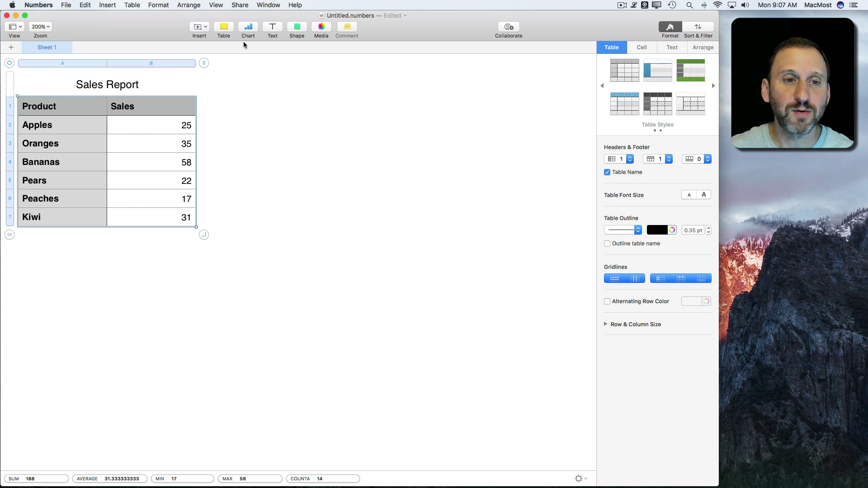
{"action": "left_click", "coordinate": [248, 27]}
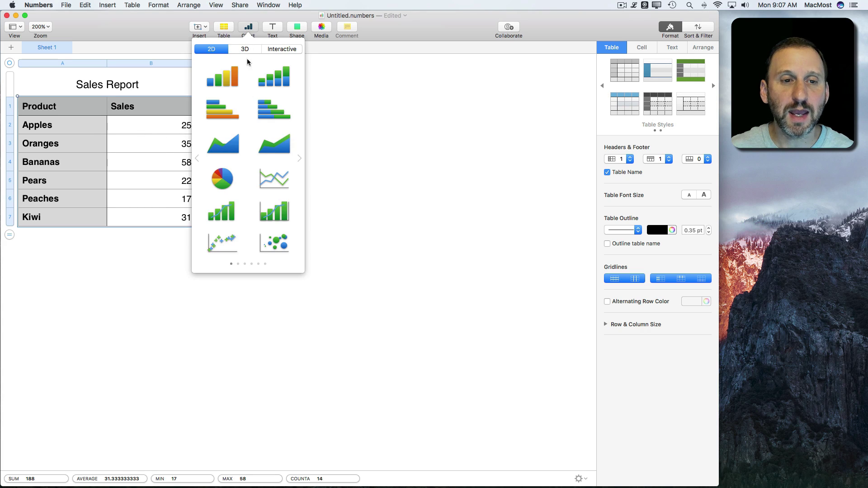
{"action": "left_click", "coordinate": [222, 179]}
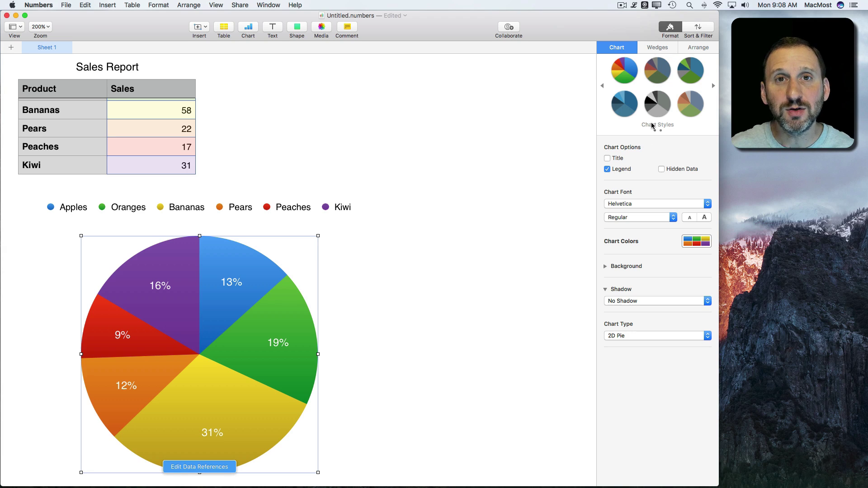
Place the pie's percentage labels outside the wedges at 135% with straight leader lines.
{"action": "left_click", "coordinate": [658, 50]}
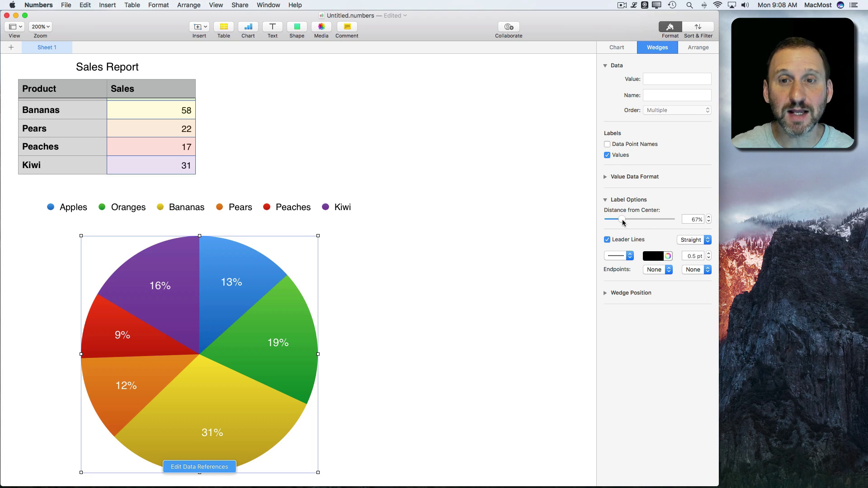
{"action": "left_click_drag", "start_coordinate": [623, 222], "coordinate": [647, 222]}
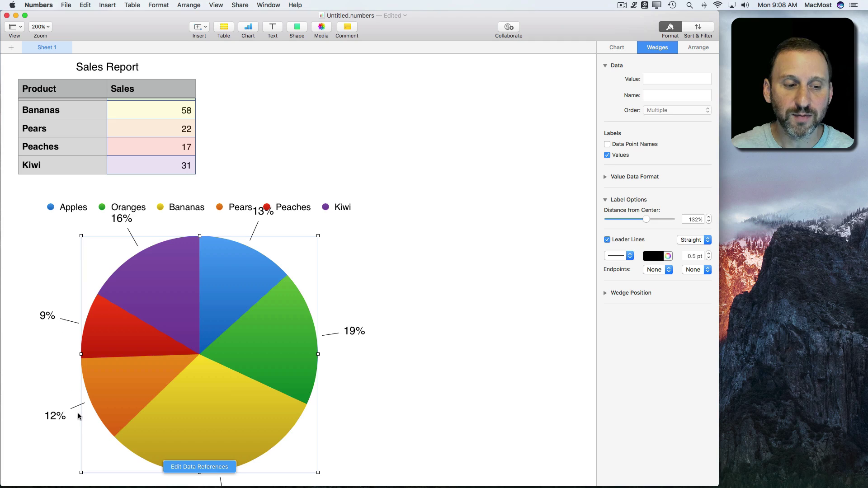
{"action": "left_click", "coordinate": [607, 240]}
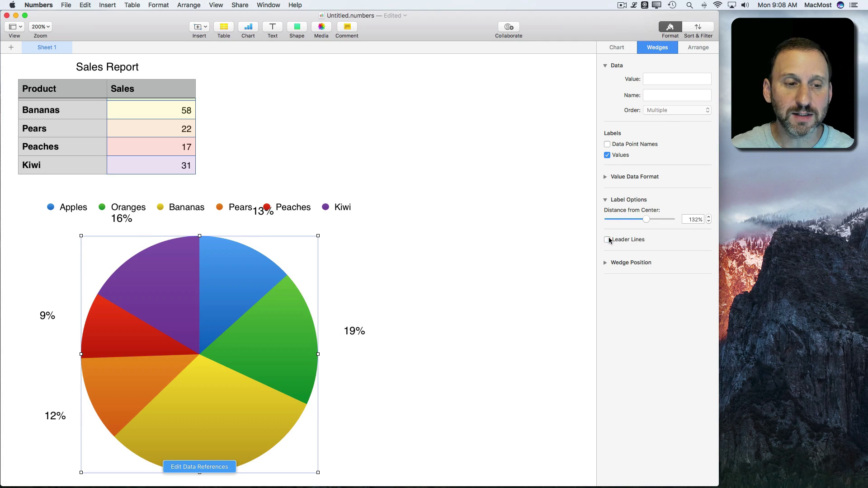
{"action": "mouse_move", "coordinate": [643, 216]}
{"action": "left_mouse_down"}
{"action": "mouse_move", "coordinate": [633, 217]}
{"action": "mouse_move", "coordinate": [647, 217]}
{"action": "left_mouse_up"}
{"action": "left_click", "coordinate": [607, 240]}
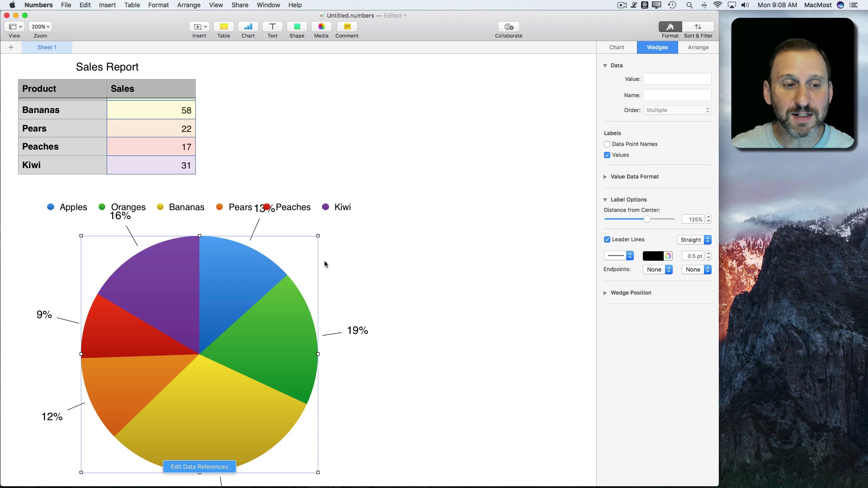
Try angled leader lines with the labels pulled in to 49%.
{"action": "left_click", "coordinate": [699, 240]}
{"action": "left_click", "coordinate": [689, 247]}
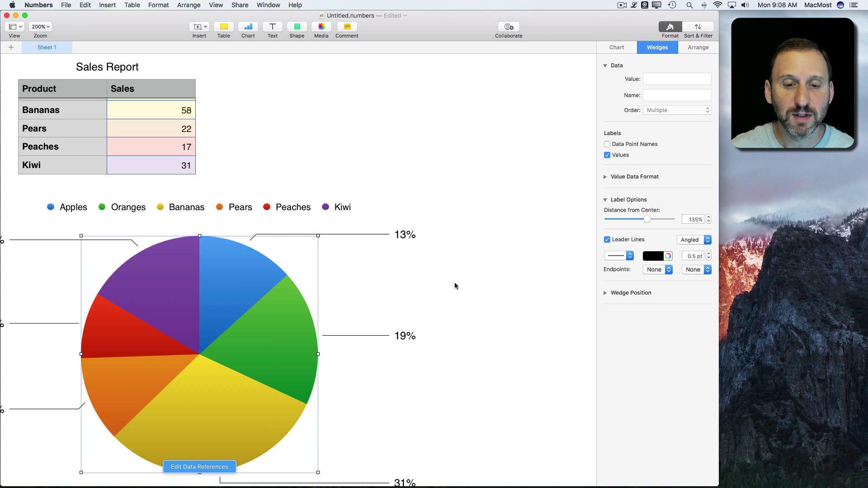
{"action": "left_click_drag", "start_coordinate": [647, 218], "coordinate": [614, 218]}
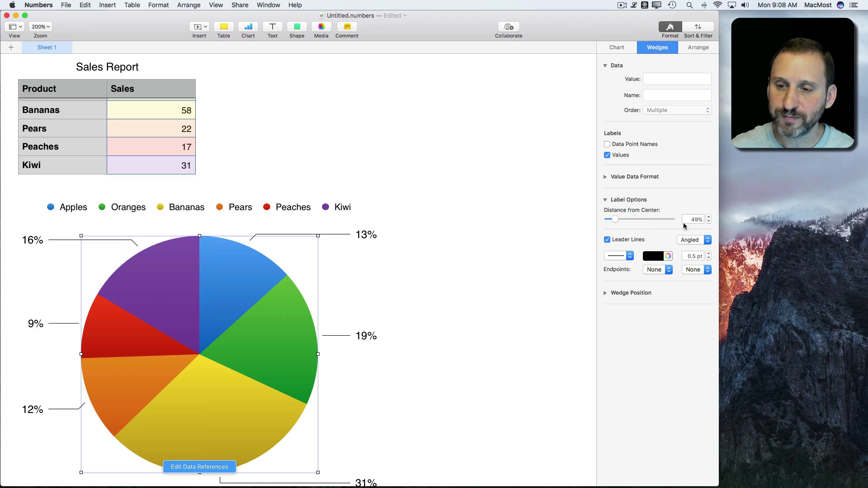
Make the leader lines straight and dotted, with labels at 130% from center.
{"action": "left_click", "coordinate": [692, 239]}
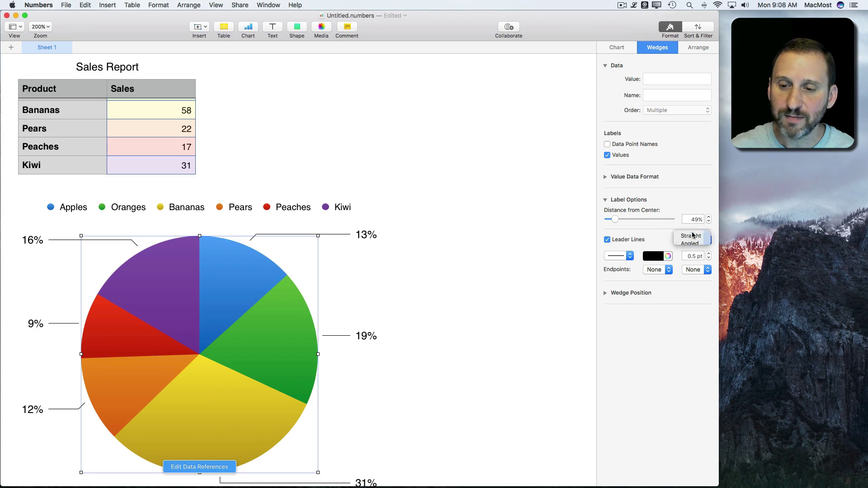
{"action": "left_click", "coordinate": [691, 232]}
{"action": "left_click", "coordinate": [619, 256]}
{"action": "left_click", "coordinate": [619, 273]}
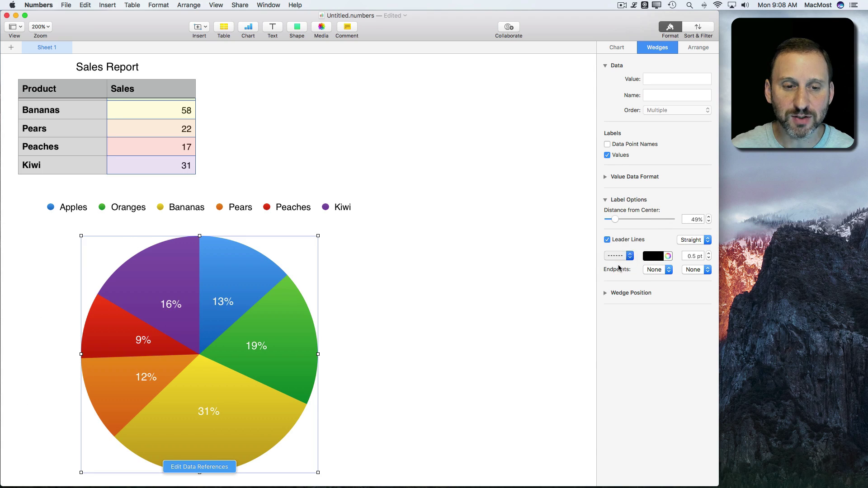
{"action": "left_click_drag", "start_coordinate": [614, 219], "coordinate": [647, 220]}
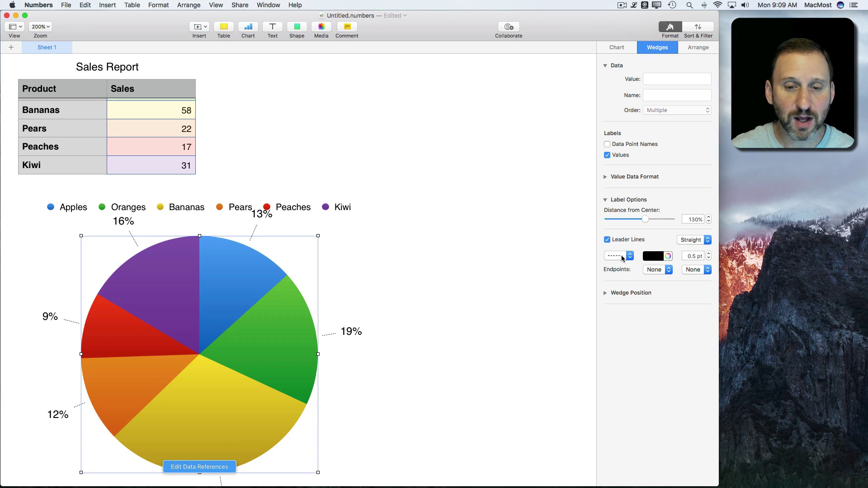
Make the leader lines solid black at 1 pt width.
{"action": "left_click", "coordinate": [622, 256]}
{"action": "left_click", "coordinate": [622, 265]}
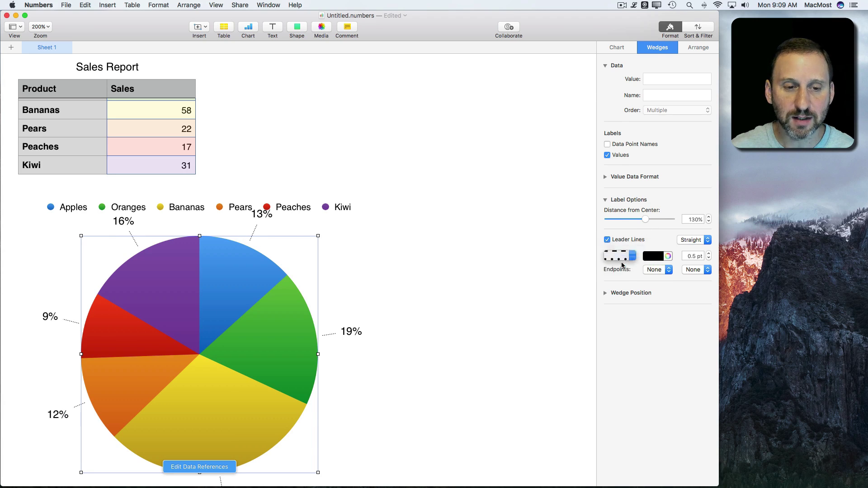
{"action": "left_click", "coordinate": [623, 255]}
{"action": "left_click", "coordinate": [620, 241]}
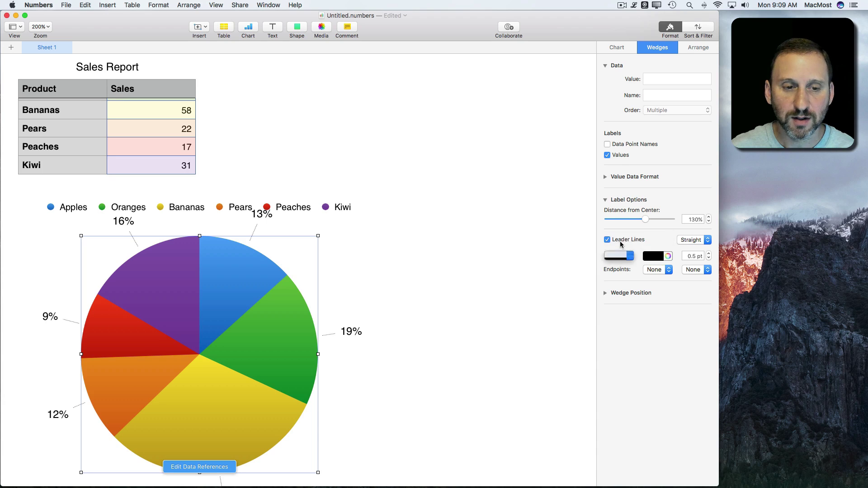
{"action": "left_click", "coordinate": [660, 259]}
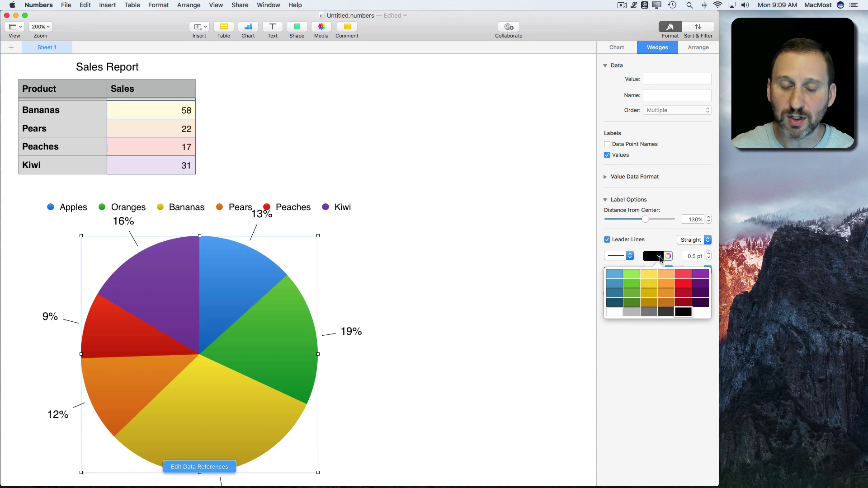
{"action": "left_click", "coordinate": [660, 259]}
{"action": "left_click", "coordinate": [708, 253]}
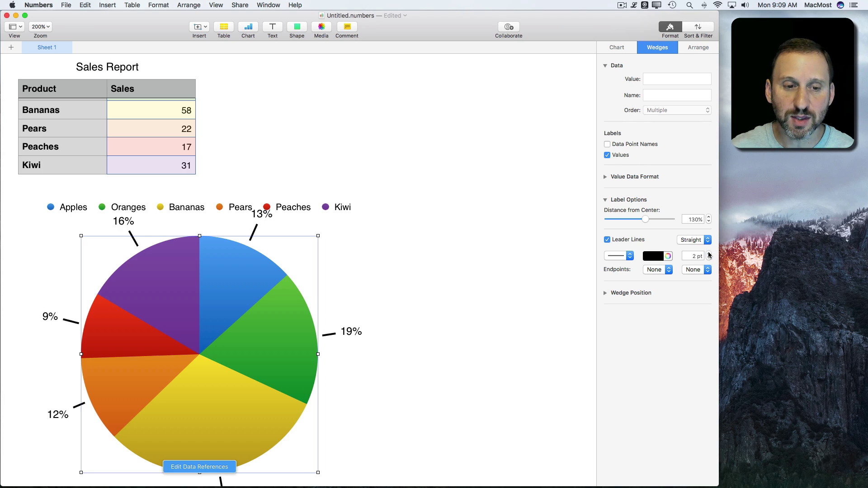
{"action": "left_click", "coordinate": [708, 253]}
{"action": "left_click", "coordinate": [708, 254]}
{"action": "left_click", "coordinate": [708, 258]}
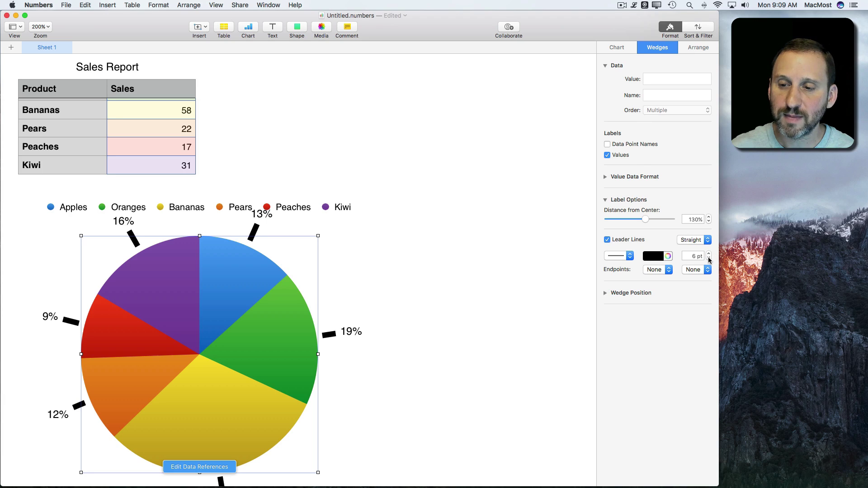
{"action": "left_click", "coordinate": [708, 258]}
{"action": "left_click", "coordinate": [708, 258]}
Give the leader lines arrowheads at the wedge end and dots at the label end.
{"action": "left_click", "coordinate": [667, 269]}
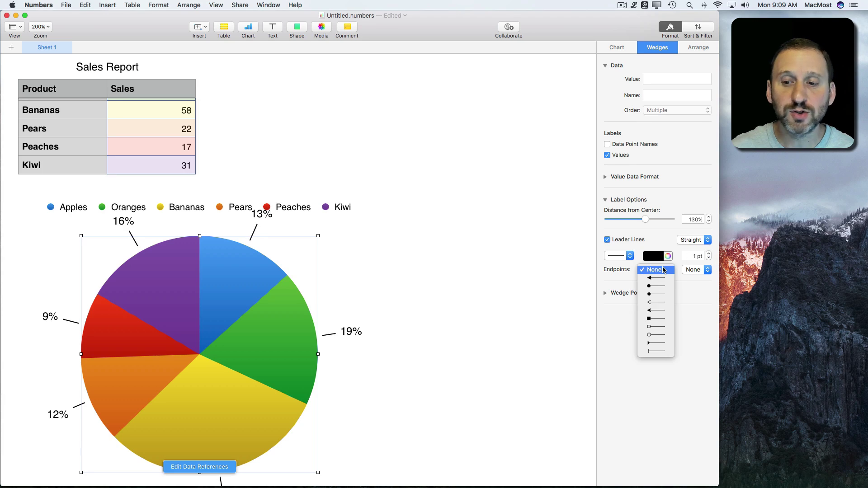
{"action": "left_click", "coordinate": [658, 277]}
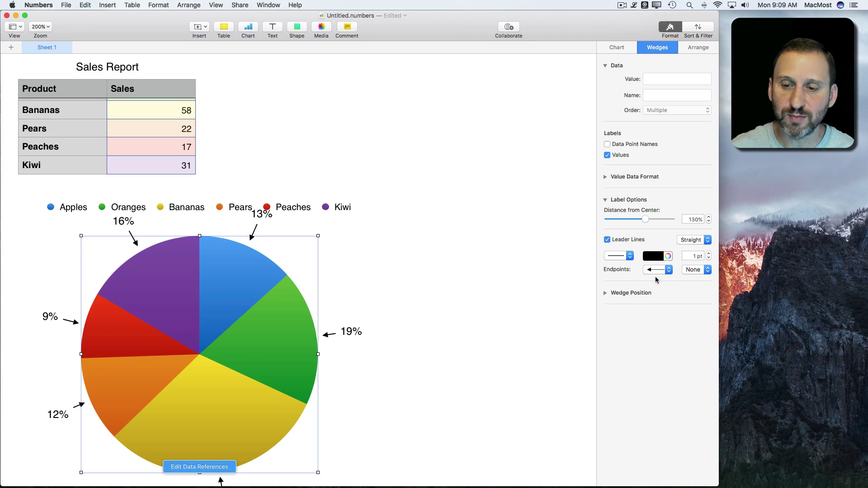
{"action": "left_click", "coordinate": [694, 270]}
{"action": "left_click", "coordinate": [698, 289]}
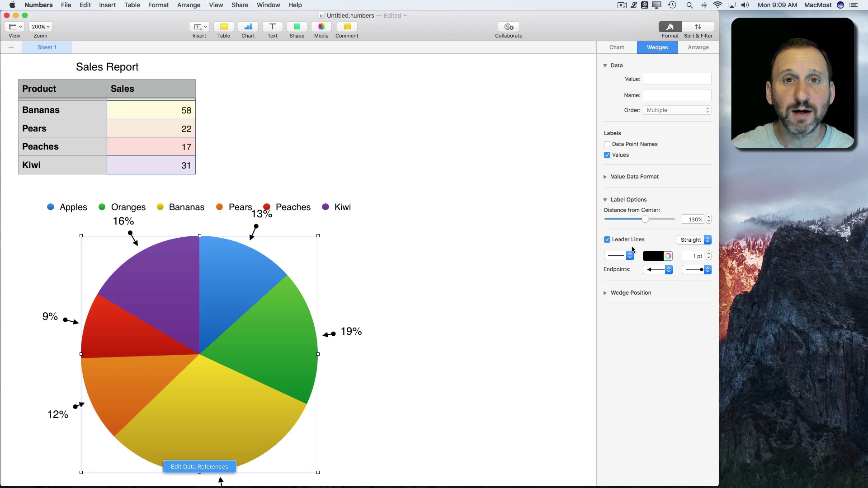
After testing wedge explode, move the Oranges label to 200% with a 4 pt leader line.
{"action": "left_click", "coordinate": [605, 293]}
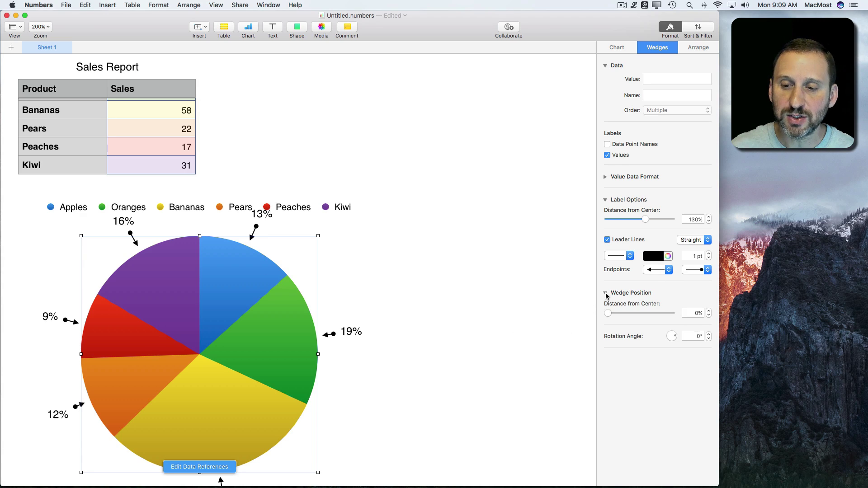
{"action": "mouse_move", "coordinate": [607, 315]}
{"action": "left_mouse_down"}
{"action": "mouse_move", "coordinate": [633, 315]}
{"action": "mouse_move", "coordinate": [606, 315]}
{"action": "left_mouse_up"}
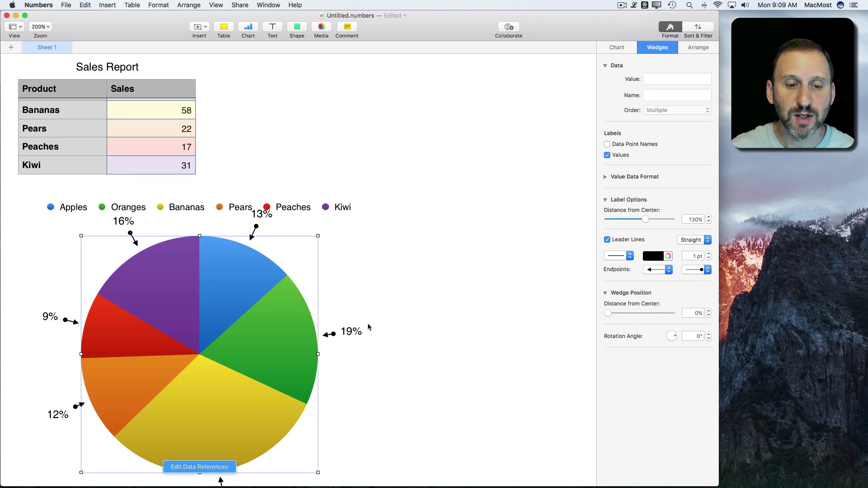
{"action": "left_click", "coordinate": [263, 327]}
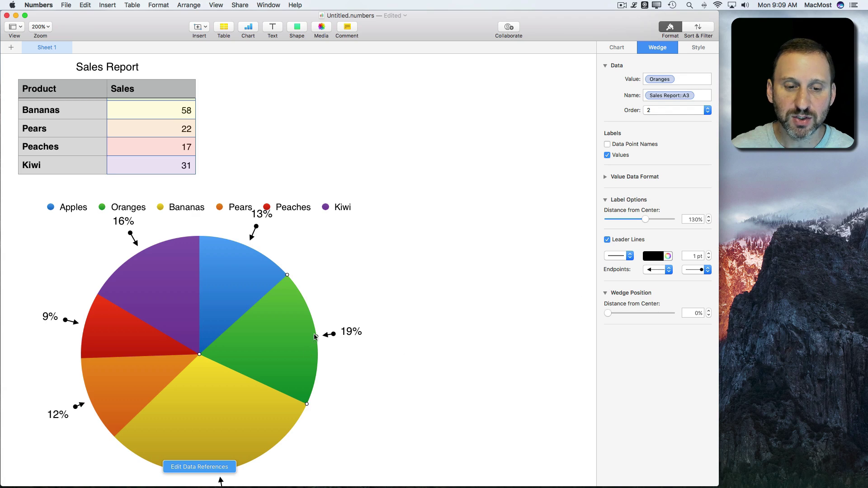
{"action": "left_click_drag", "start_coordinate": [645, 219], "coordinate": [675, 220]}
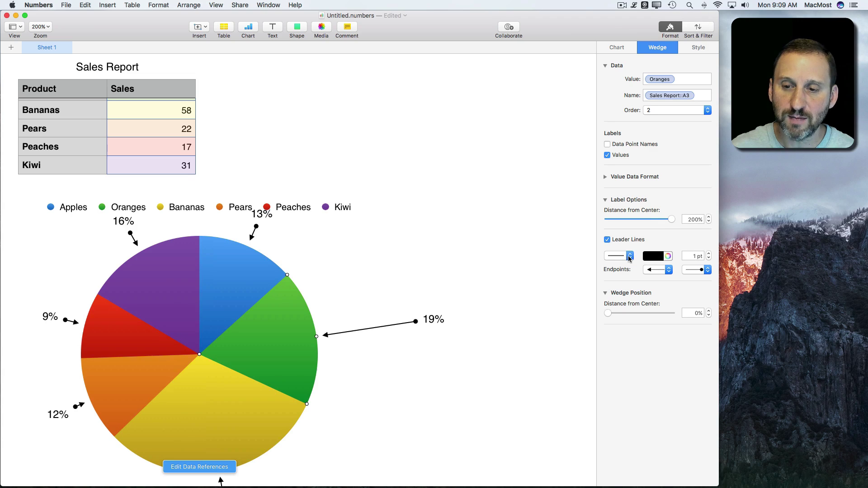
{"action": "left_click", "coordinate": [707, 254]}
{"action": "left_click", "coordinate": [708, 254]}
{"action": "left_click", "coordinate": [708, 254]}
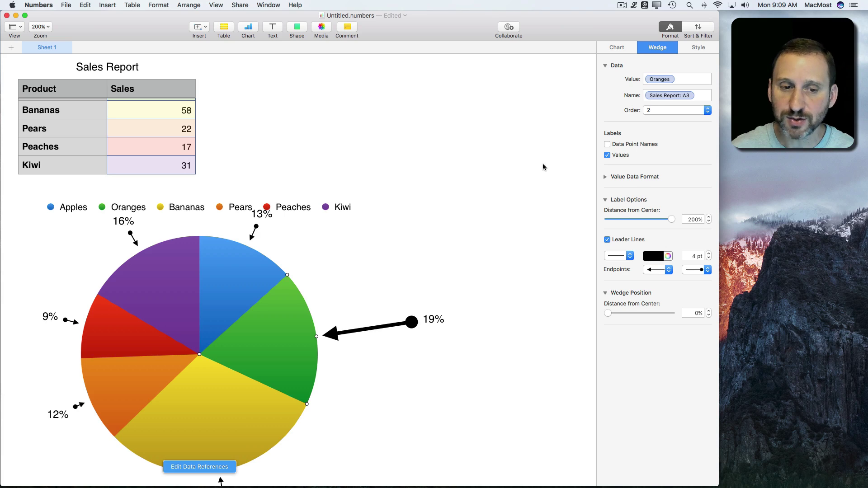
{"action": "key", "text": "super+a"}
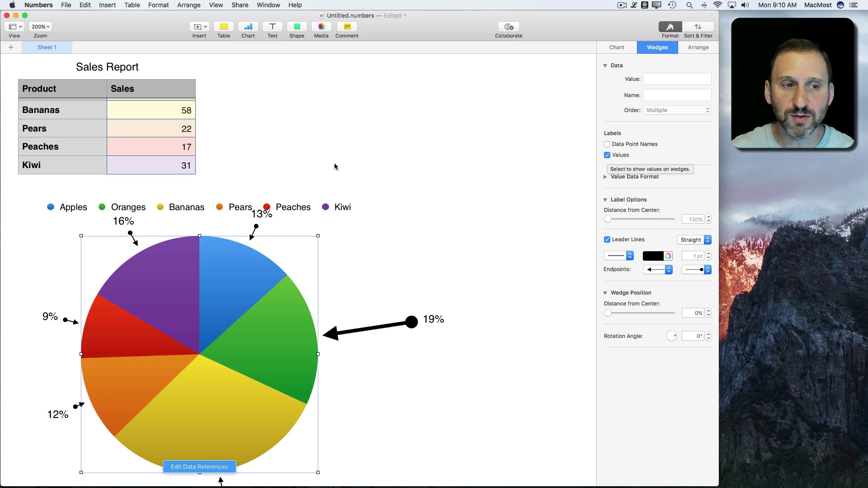
Add fruit names to the wedge labels and remove the chart legend.
{"action": "left_click", "coordinate": [607, 145]}
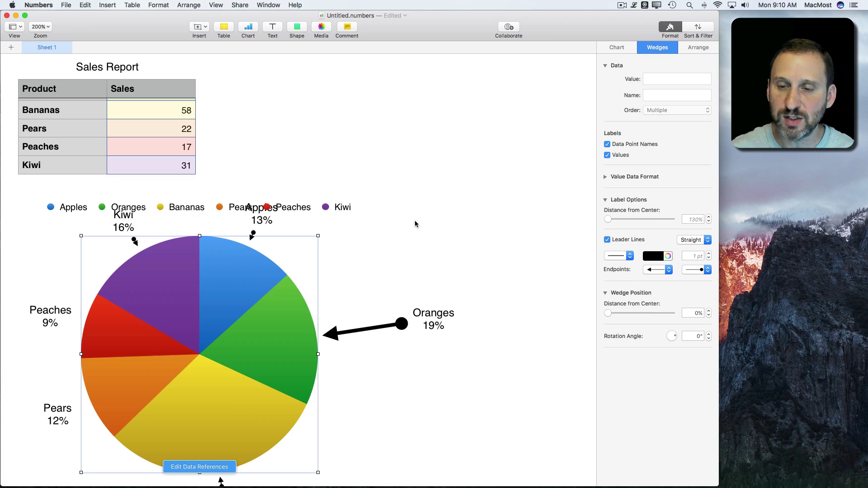
{"action": "left_click", "coordinate": [620, 49]}
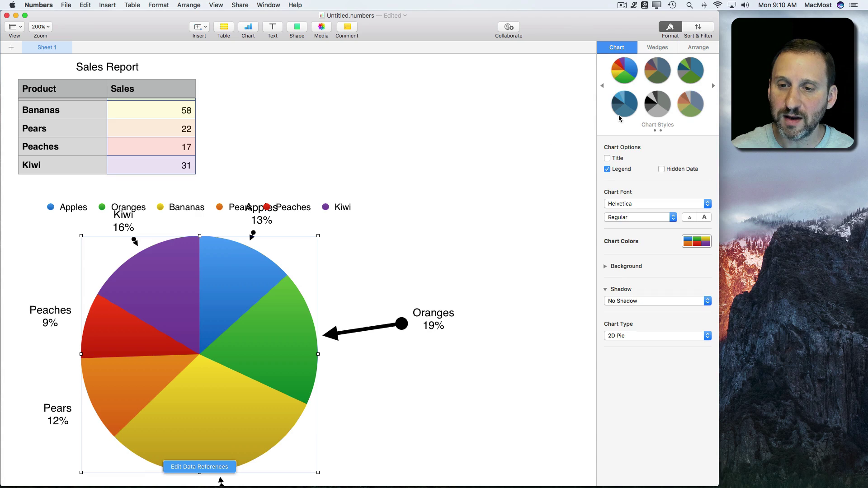
{"action": "left_click", "coordinate": [607, 169]}
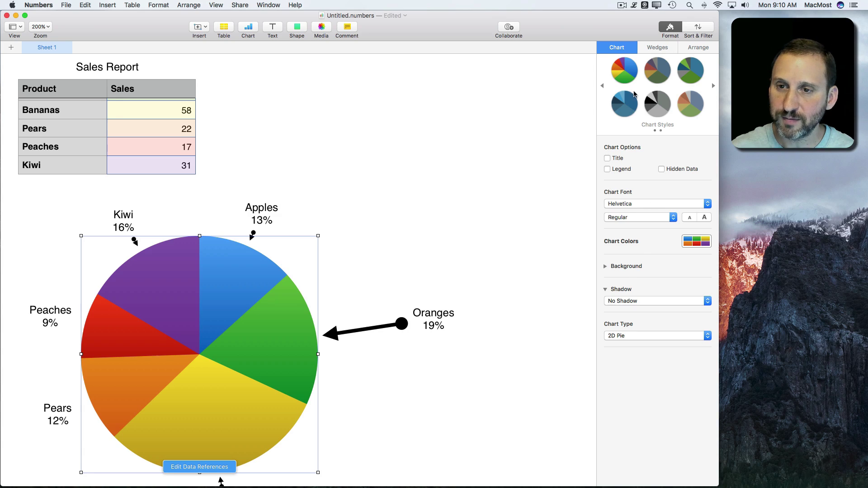
{"action": "left_click", "coordinate": [659, 47]}
{"action": "left_click", "coordinate": [708, 240]}
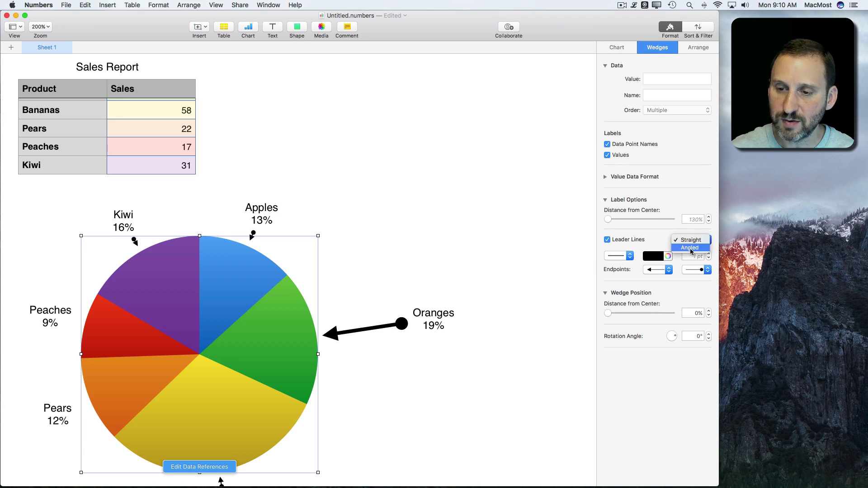
Make the leader lines angled and 1 pt, with labels at 65% distance.
{"action": "left_click", "coordinate": [691, 248]}
{"action": "left_click_drag", "start_coordinate": [609, 221], "coordinate": [622, 221]}
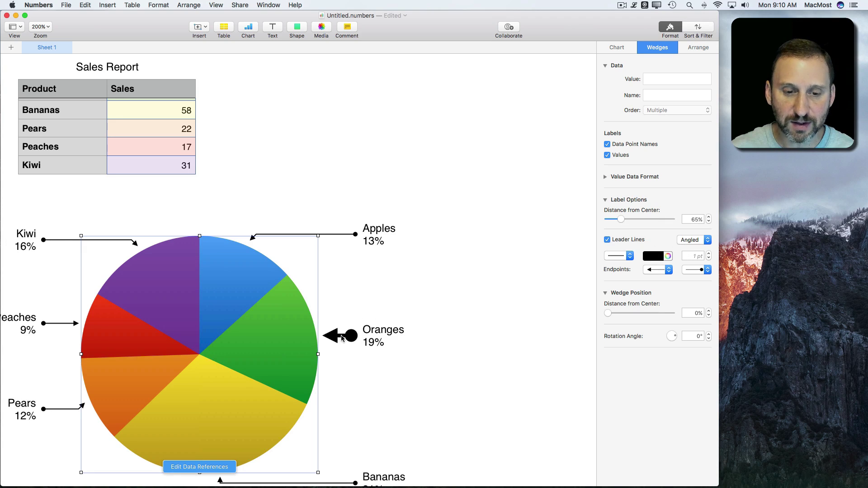
{"action": "left_click", "coordinate": [697, 256]}
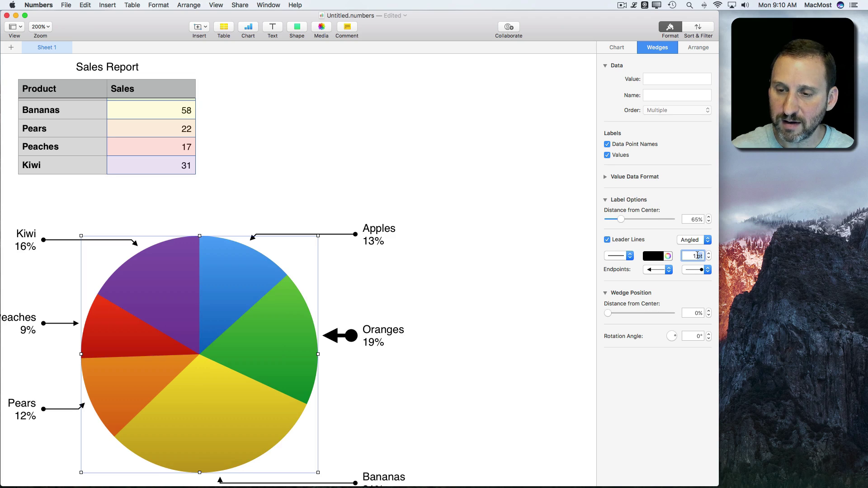
{"action": "key", "text": "Return"}
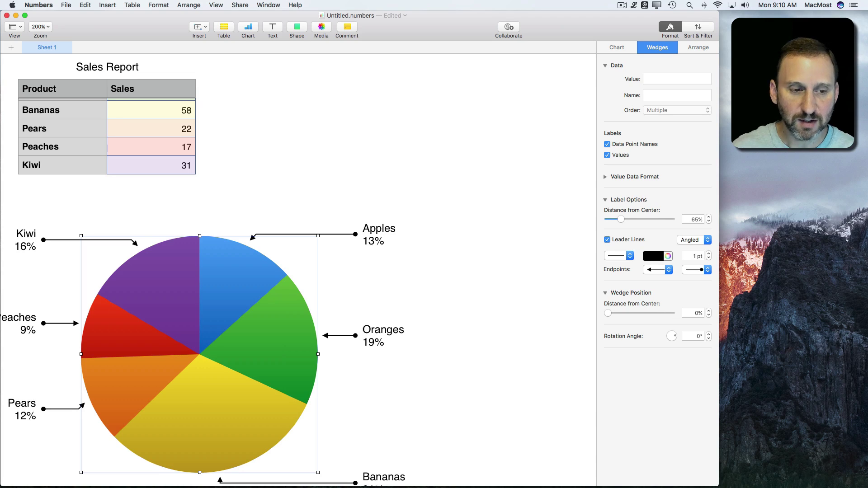
Set both leader line endpoints to None and move the chart up and right.
{"action": "left_click", "coordinate": [656, 269]}
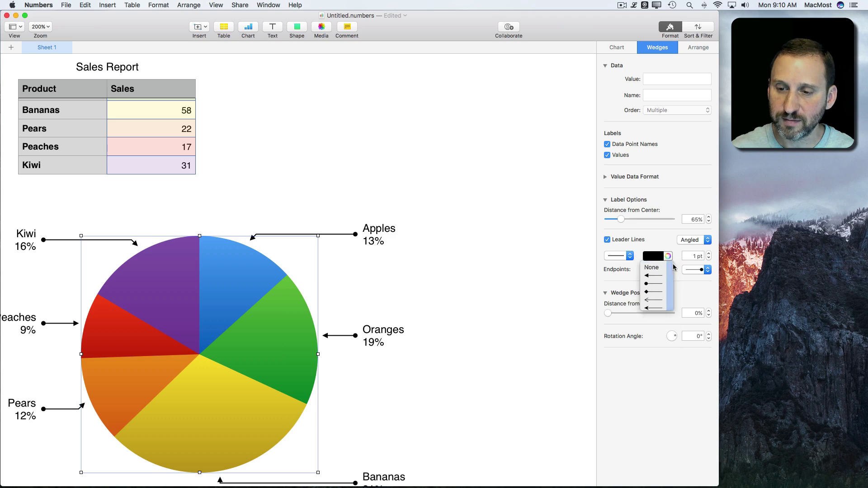
{"action": "left_click", "coordinate": [651, 267]}
{"action": "left_click", "coordinate": [696, 270]}
{"action": "left_click", "coordinate": [694, 255]}
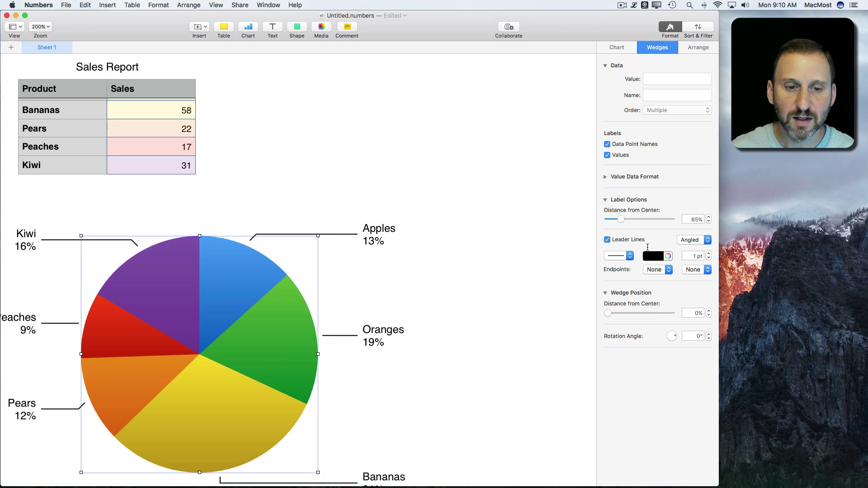
{"action": "left_click_drag", "start_coordinate": [196, 315], "coordinate": [319, 273]}
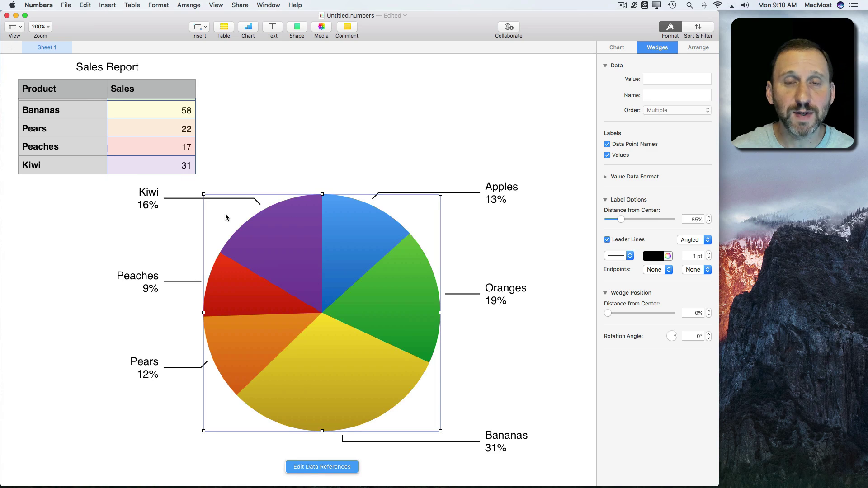